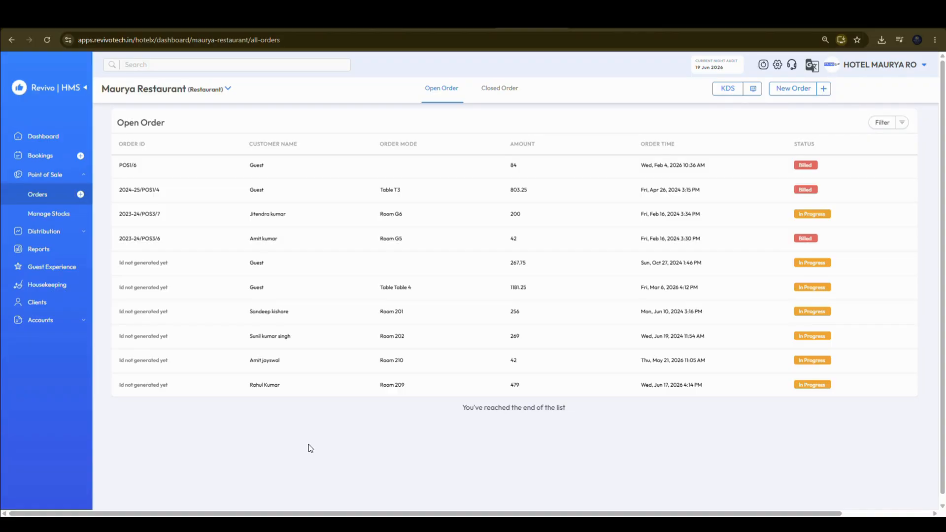
Step: Start a new restaurant order for hotel room G4 and add one Kadhai Paneer
{"action": "left_click", "coordinate": [788, 89]}
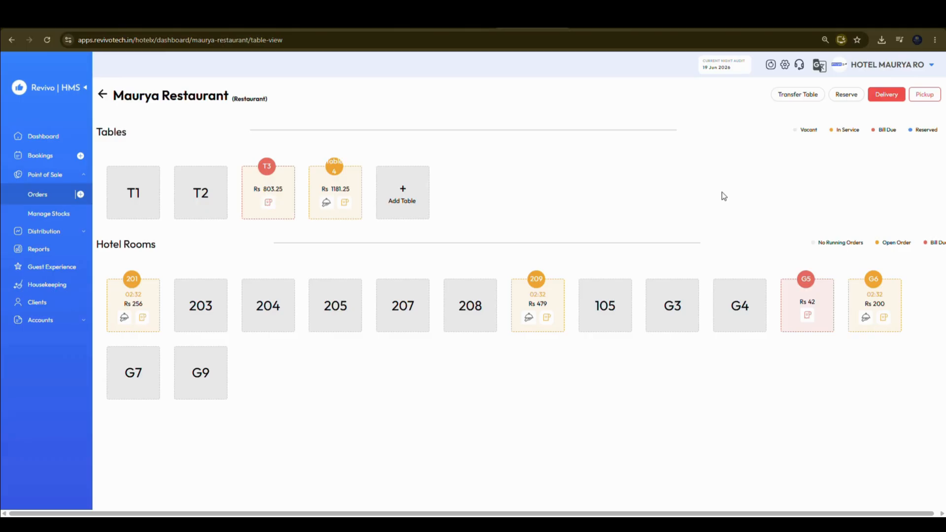
{"action": "left_click", "coordinate": [745, 309]}
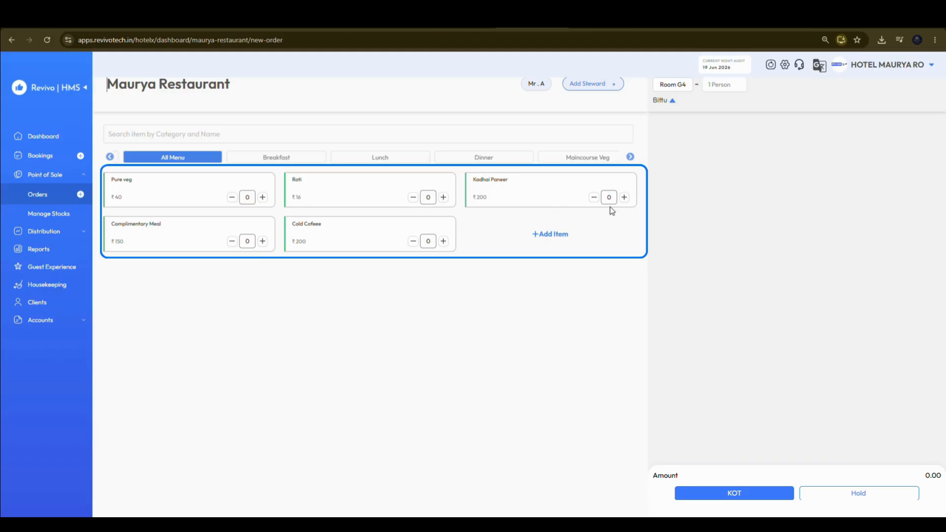
{"action": "left_click", "coordinate": [624, 198]}
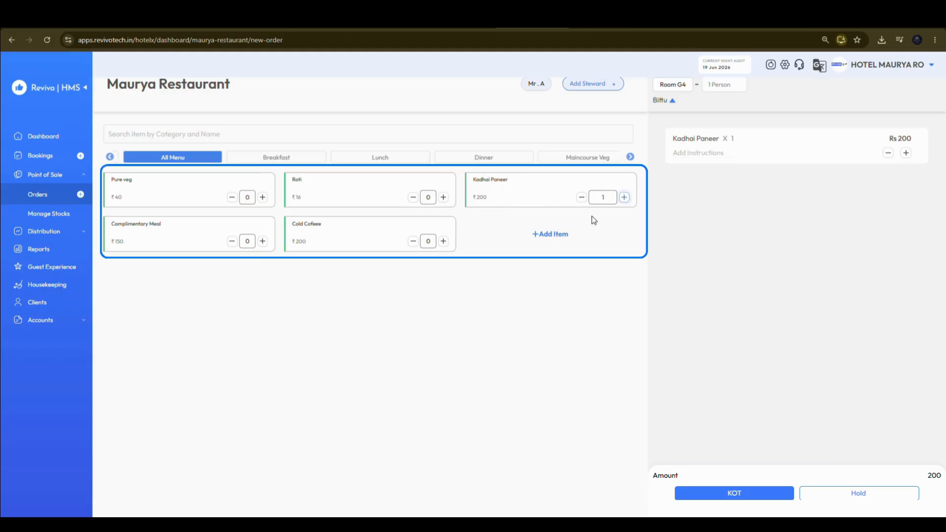
Step: Add five Roti and one Pure veg to room G4's order and issue its KOT
{"action": "left_click", "coordinate": [444, 198]}
{"action": "left_click", "coordinate": [444, 198]}
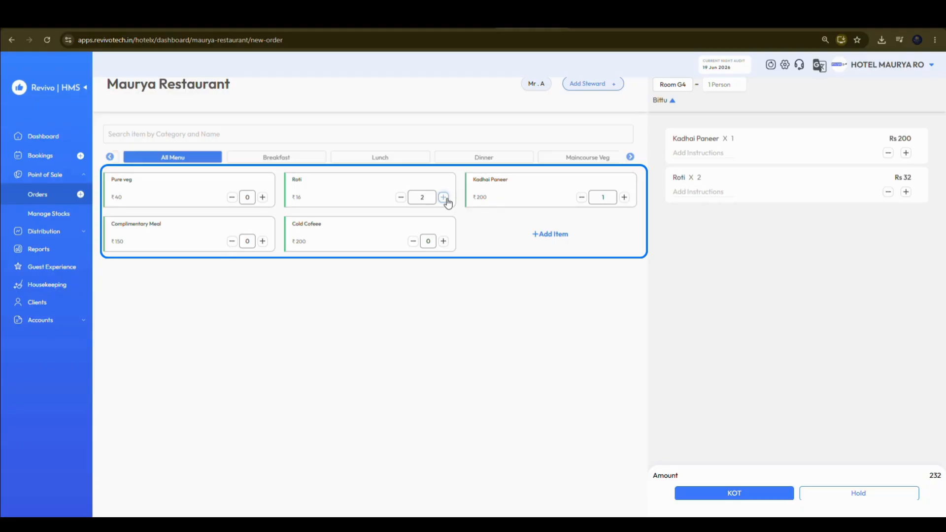
{"action": "left_click", "coordinate": [444, 198]}
{"action": "left_click", "coordinate": [443, 198]}
{"action": "left_click", "coordinate": [444, 197]}
{"action": "left_click", "coordinate": [285, 243]}
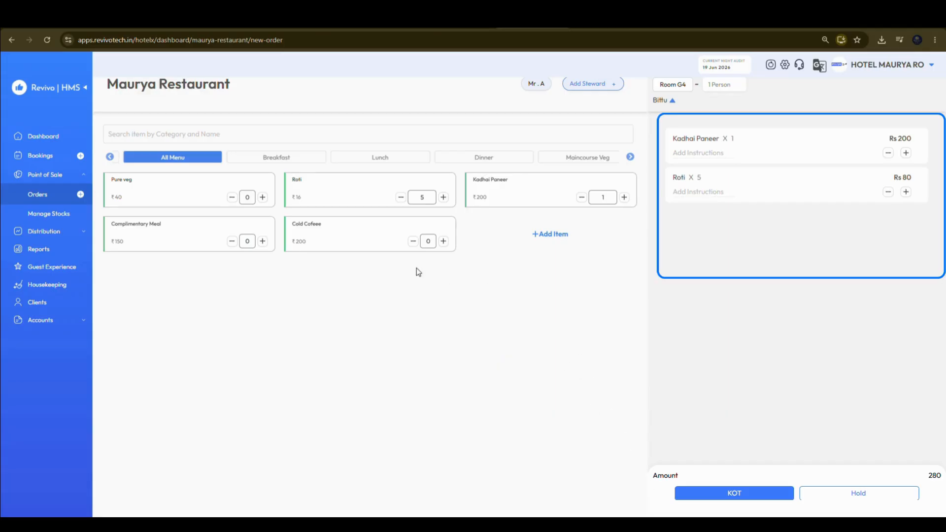
{"action": "left_click", "coordinate": [262, 197]}
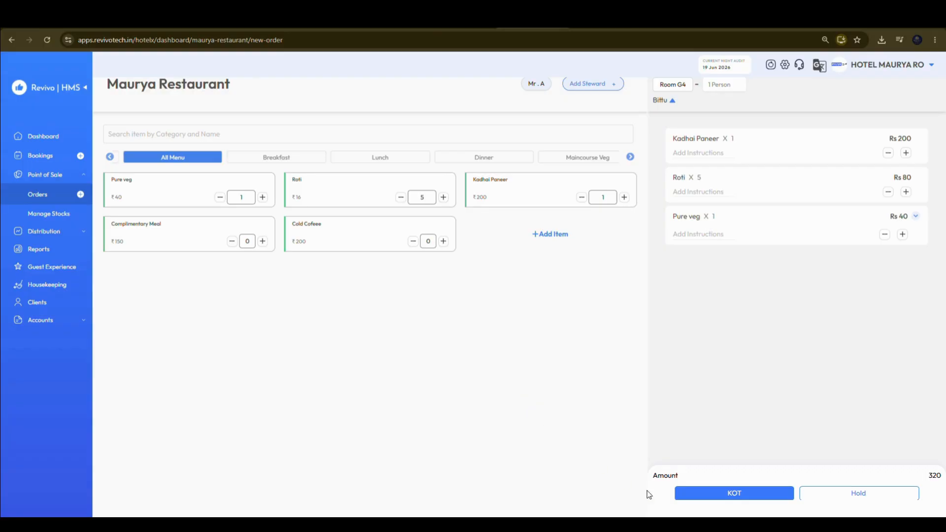
{"action": "left_click", "coordinate": [706, 499]}
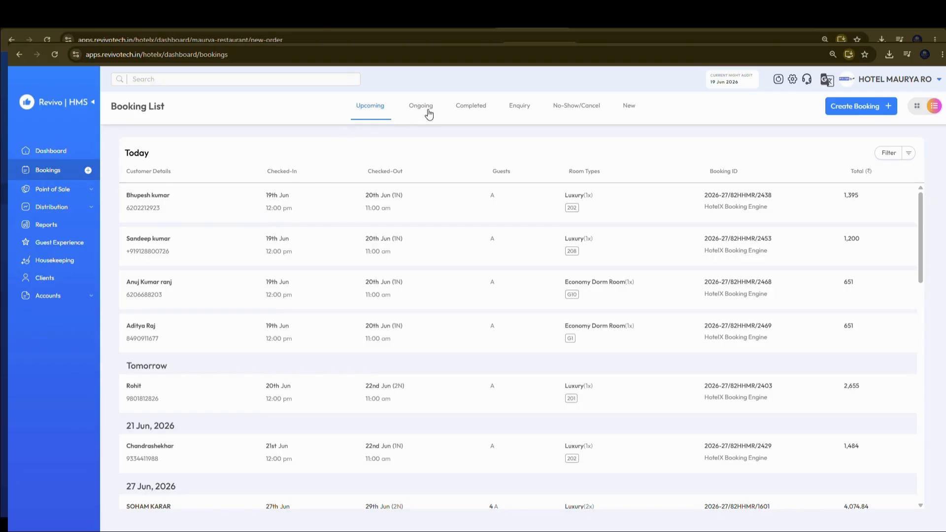
Step: Review the POS total and balance due in room G4's ongoing booking and close its details
{"action": "left_click", "coordinate": [431, 112]}
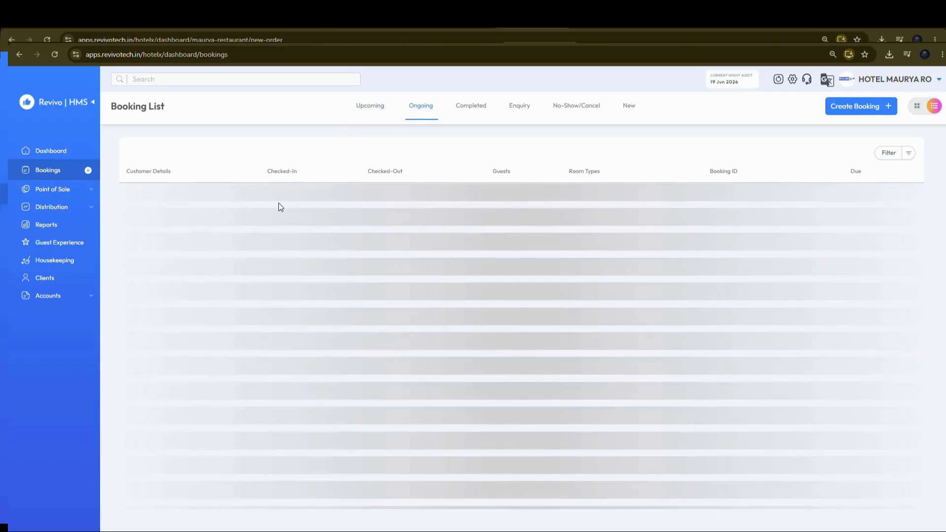
{"action": "left_click", "coordinate": [278, 217]}
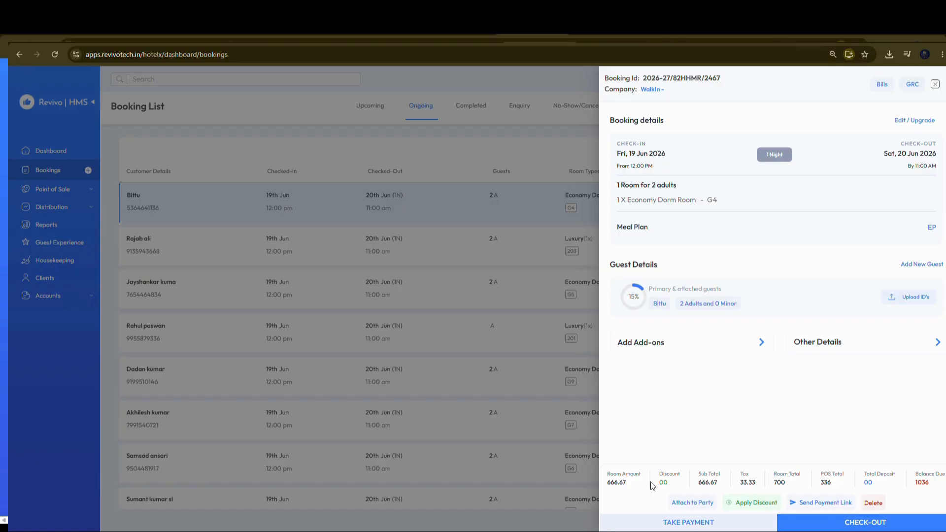
{"action": "left_click", "coordinate": [50, 189]}
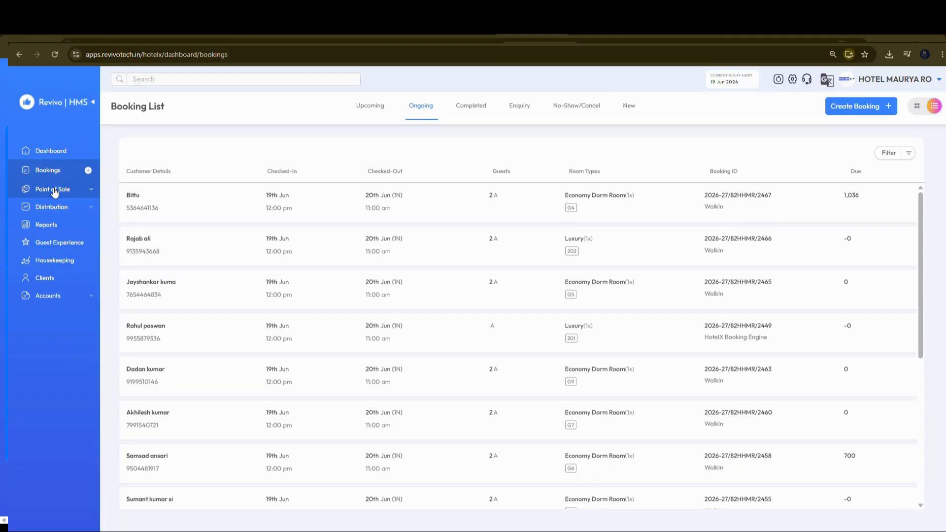
Step: Open room G4's in-progress order from the restaurant's Point of Sale orders list
{"action": "left_click", "coordinate": [54, 192]}
{"action": "left_click", "coordinate": [63, 193]}
{"action": "left_click", "coordinate": [65, 197]}
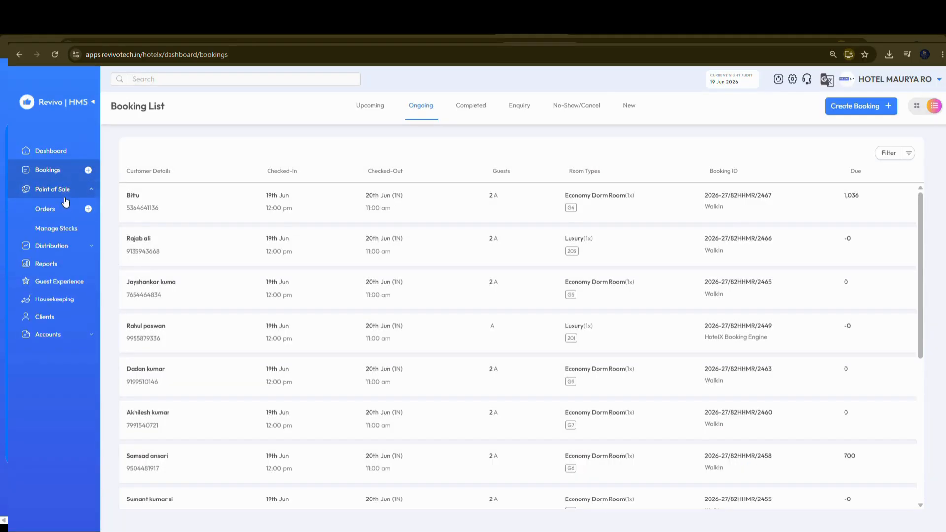
{"action": "left_click", "coordinate": [64, 209]}
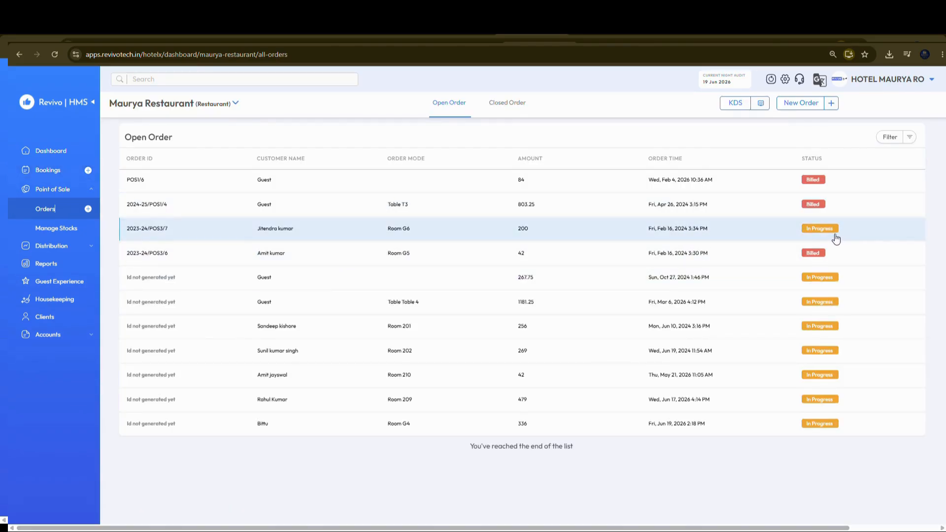
{"action": "left_click", "coordinate": [819, 423]}
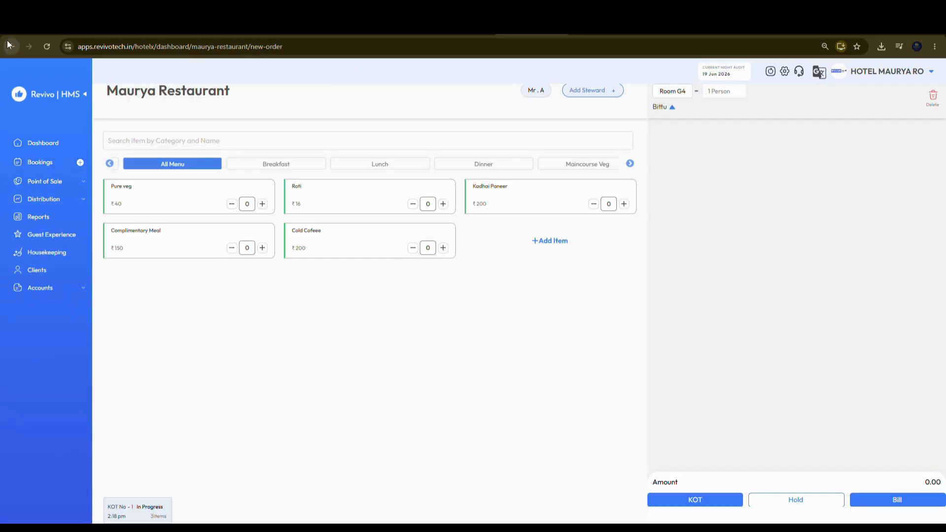
Step: Inspect room G4's running order through the restaurant's table view and return to the open orders list
{"action": "left_click", "coordinate": [8, 45]}
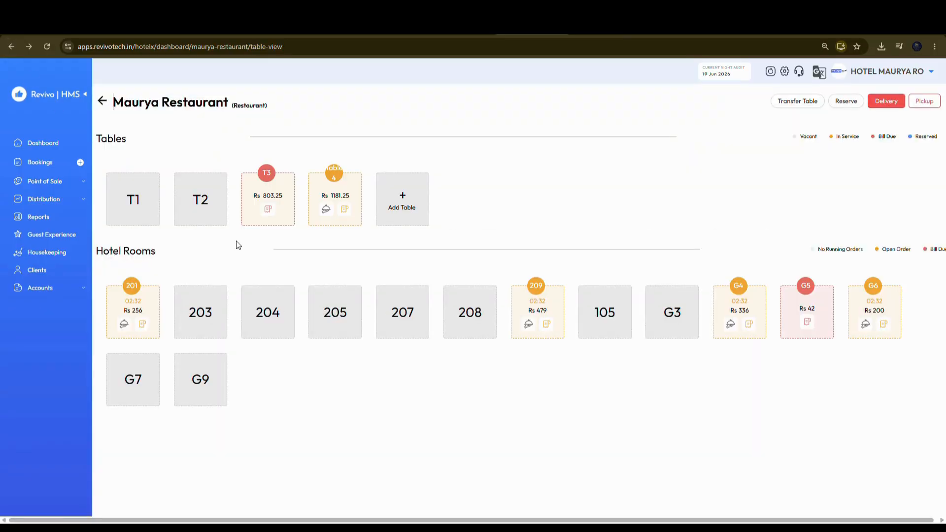
{"action": "left_click", "coordinate": [754, 329]}
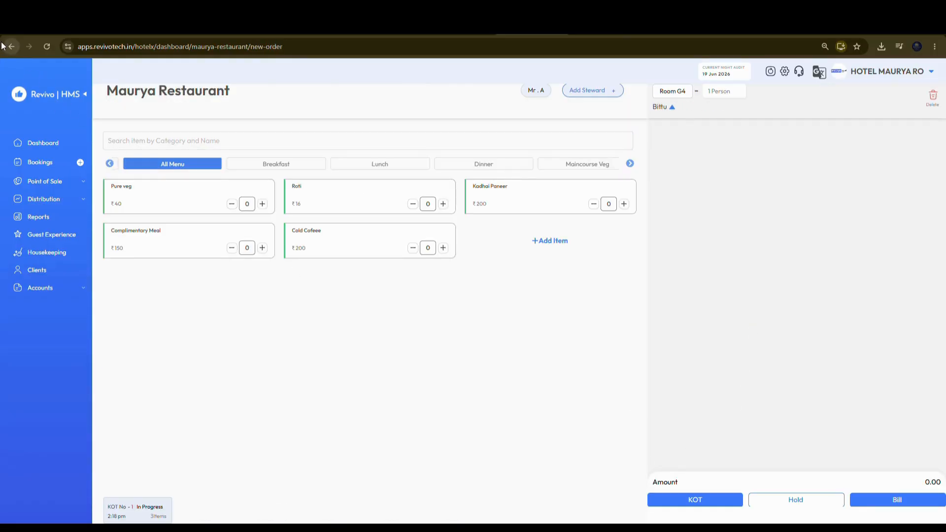
{"action": "left_click", "coordinate": [6, 46]}
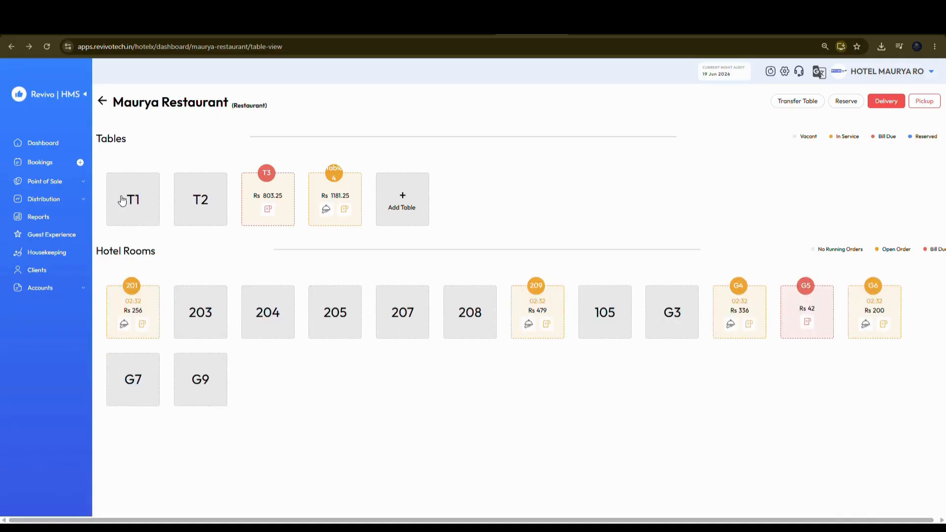
{"action": "left_click", "coordinate": [10, 48]}
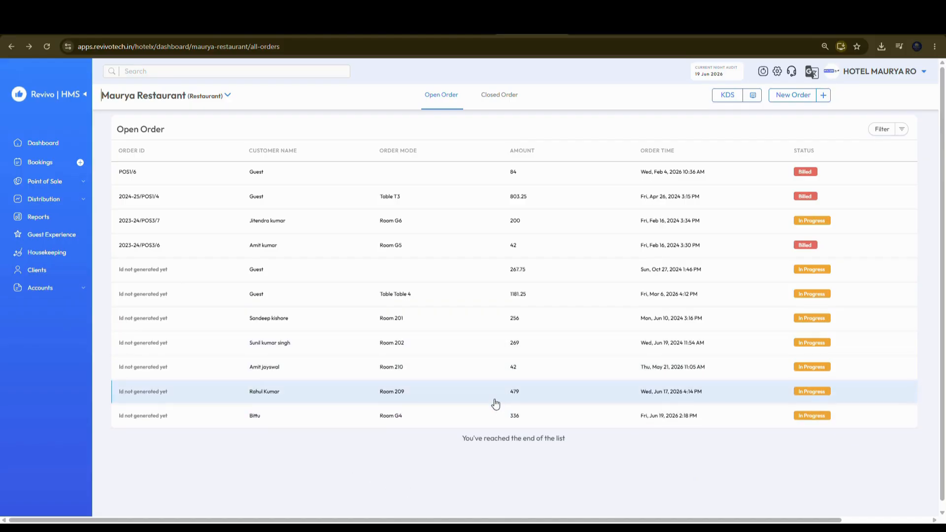
Step: Find room G4 again among the ongoing bookings and check the restaurant charges on its booking details
{"action": "left_click", "coordinate": [39, 165]}
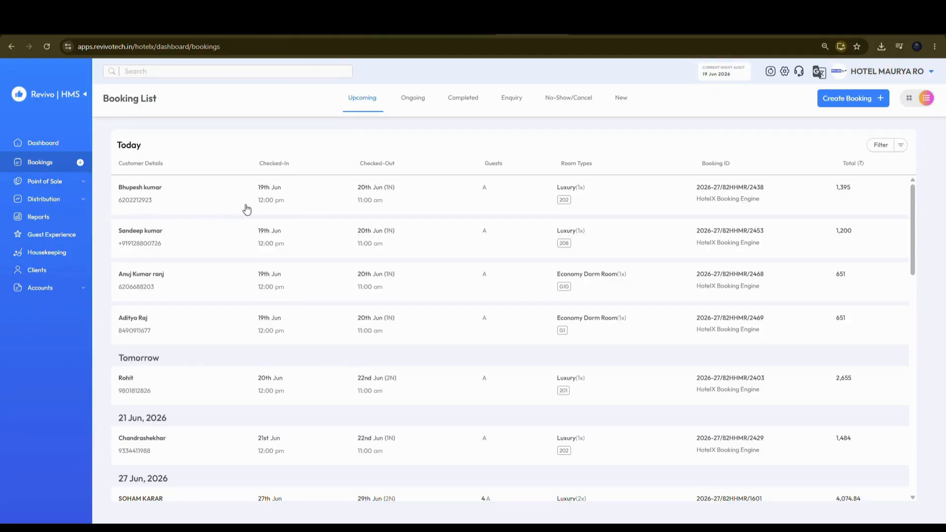
{"action": "left_click", "coordinate": [420, 107]}
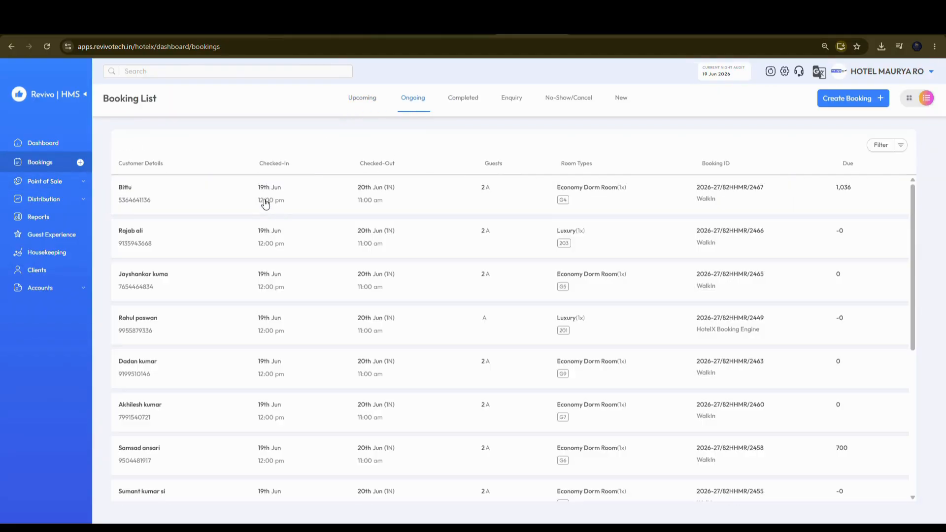
{"action": "left_click", "coordinate": [270, 202]}
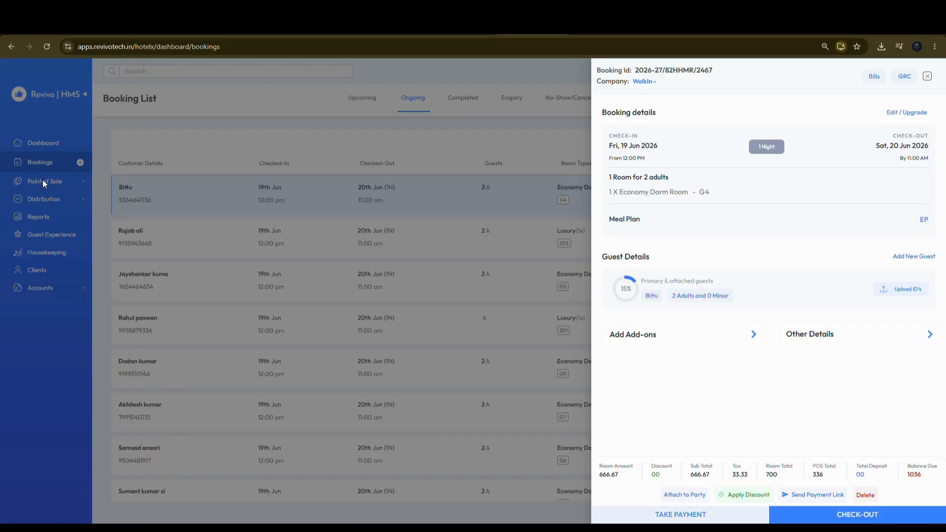
{"action": "left_click", "coordinate": [43, 179]}
Step: Generate the bill for room G4's in-progress order from the restaurant's open orders
{"action": "left_click", "coordinate": [52, 182]}
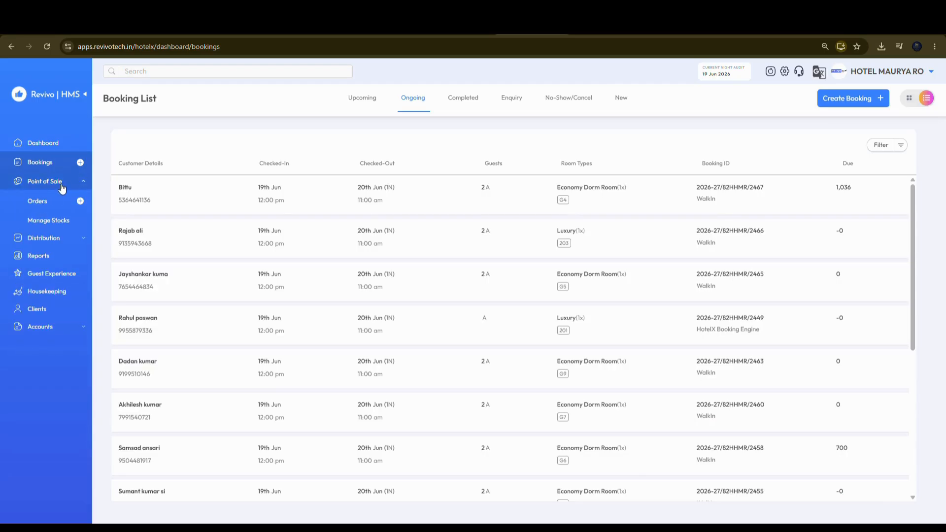
{"action": "left_click", "coordinate": [61, 185]}
{"action": "left_click", "coordinate": [54, 187]}
{"action": "left_click", "coordinate": [59, 204]}
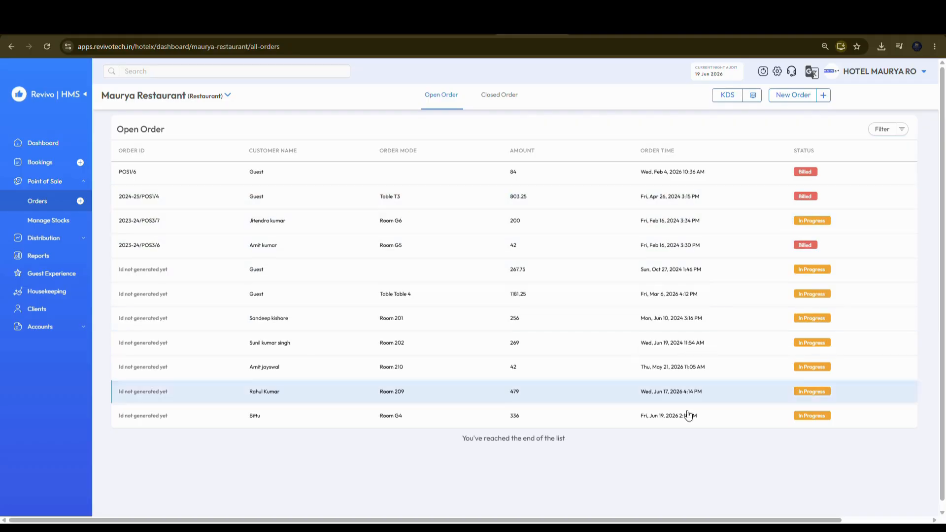
{"action": "left_click", "coordinate": [818, 417]}
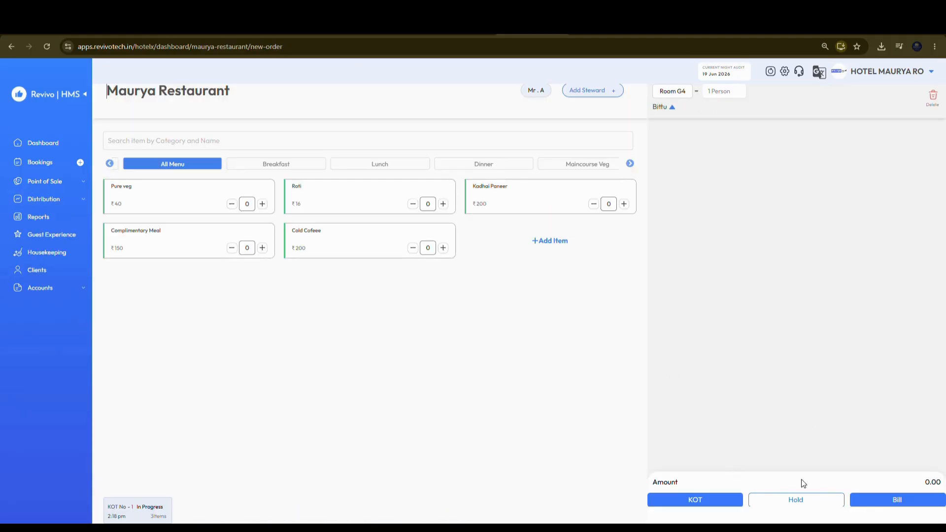
{"action": "left_click", "coordinate": [884, 500]}
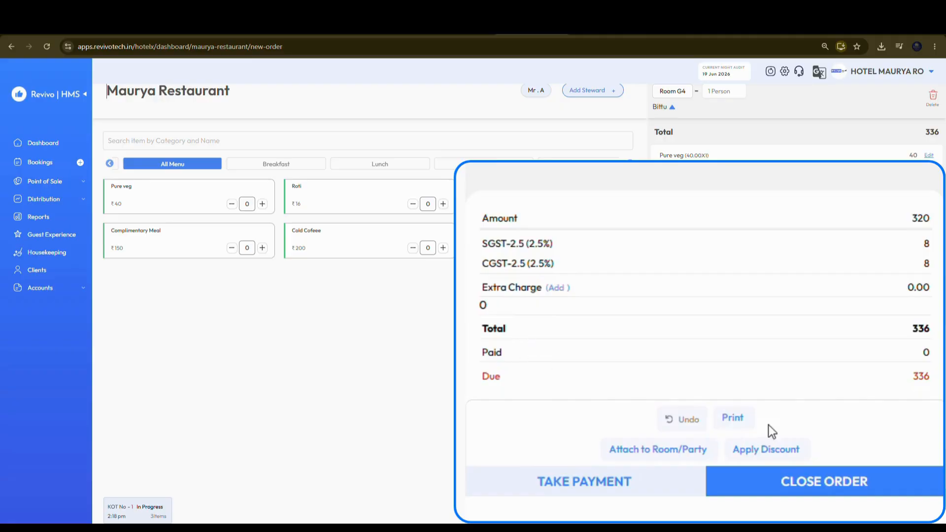
Step: Examine the payment modes offered for room G4's bill and leave the payment form without saving
{"action": "left_click", "coordinate": [640, 480]}
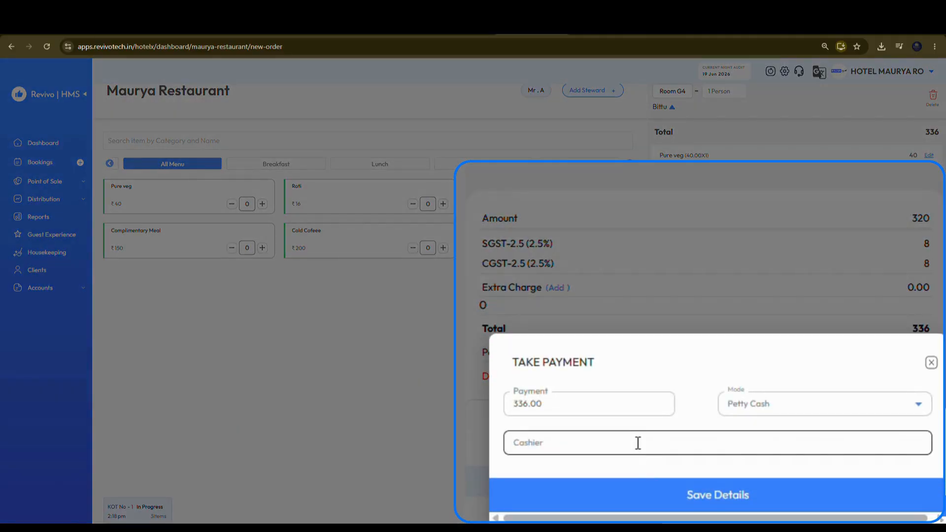
{"action": "left_click", "coordinate": [779, 403]}
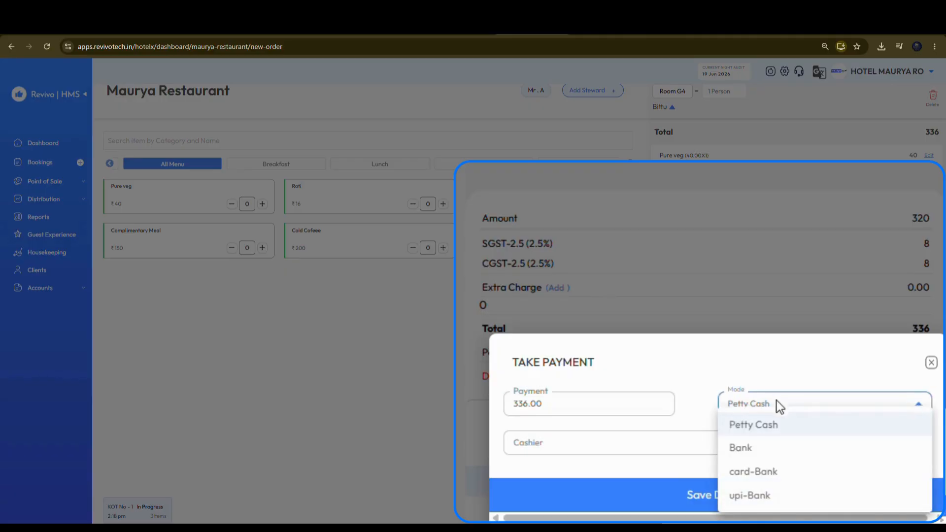
{"action": "key", "text": "Escape"}
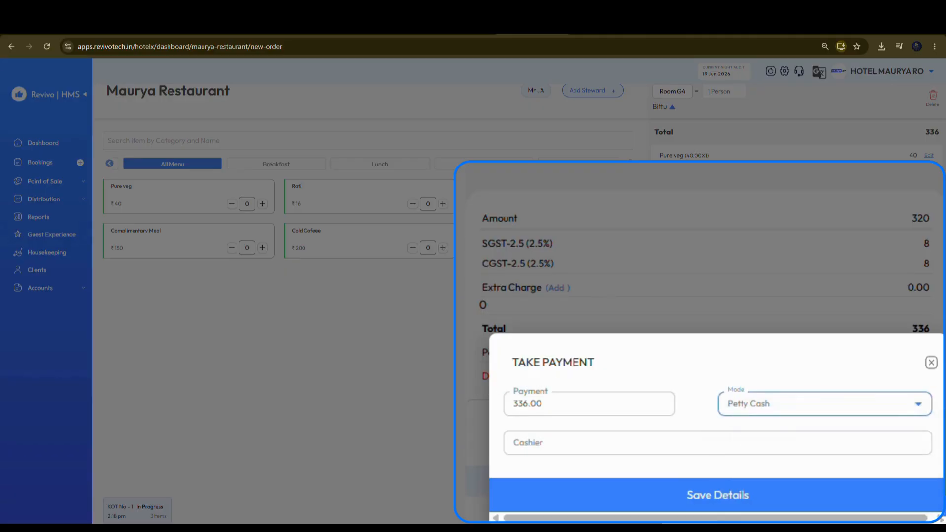
{"action": "key", "text": "Escape"}
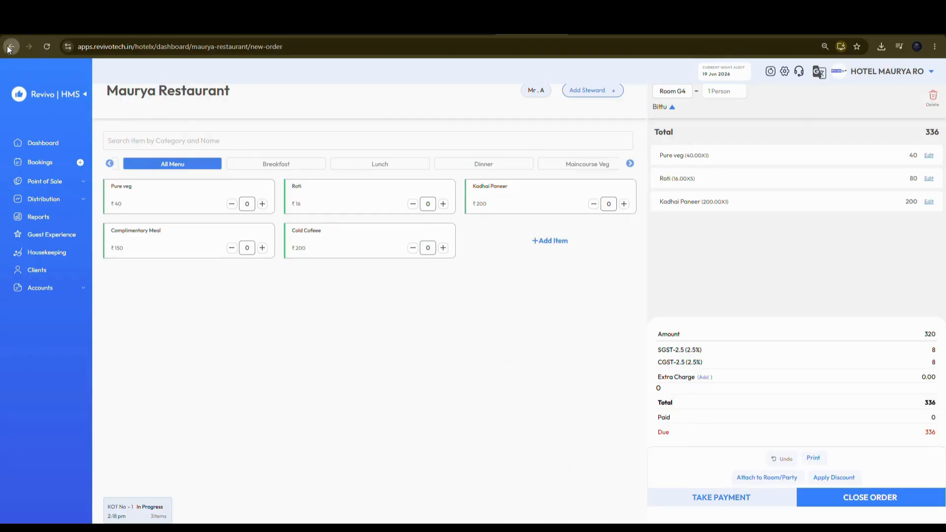
Step: Examine the Restock and Recount forms in Maurya Restaurant's stock management and return to the stock list
{"action": "left_click", "coordinate": [84, 180]}
{"action": "left_click", "coordinate": [68, 210]}
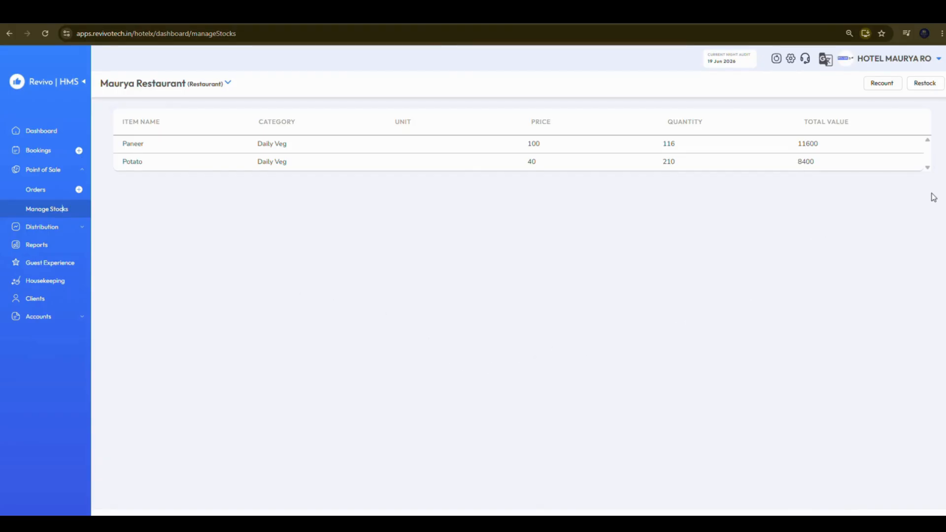
{"action": "left_click", "coordinate": [927, 84]}
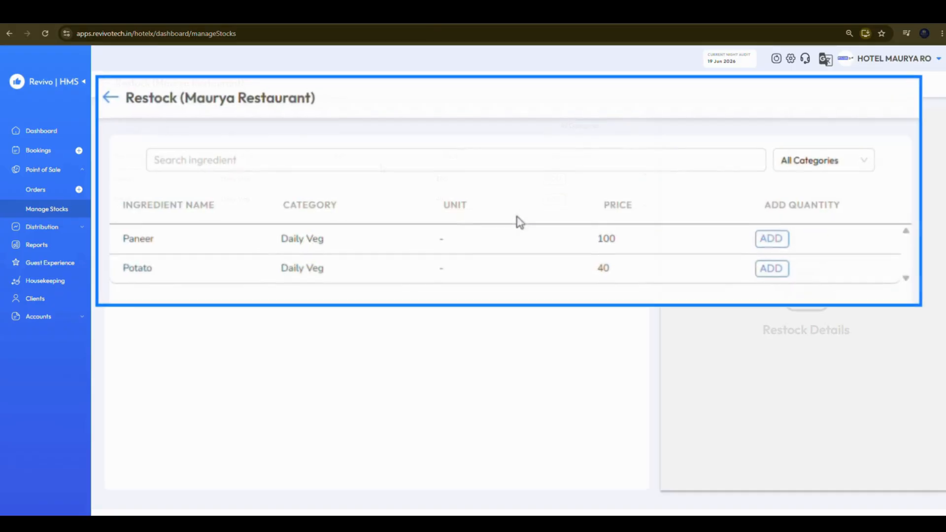
{"action": "left_click", "coordinate": [106, 101]}
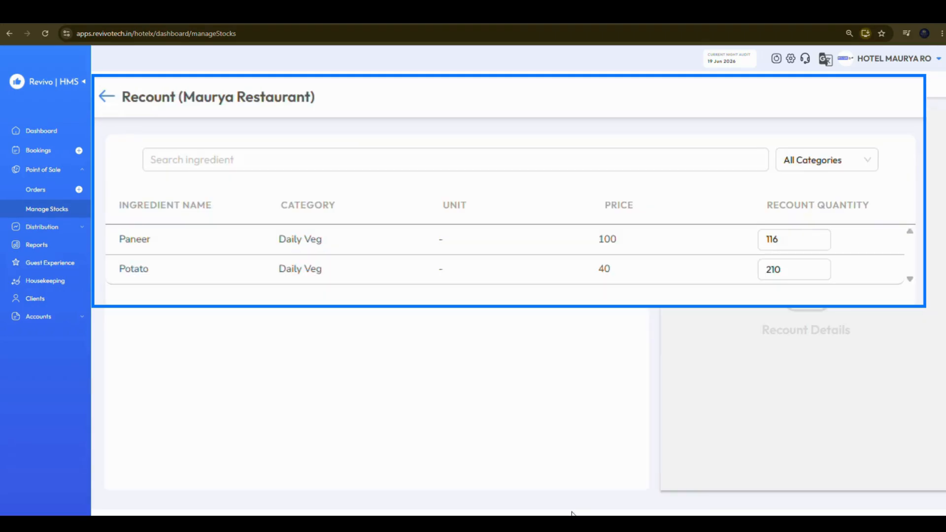
{"action": "left_click", "coordinate": [109, 96]}
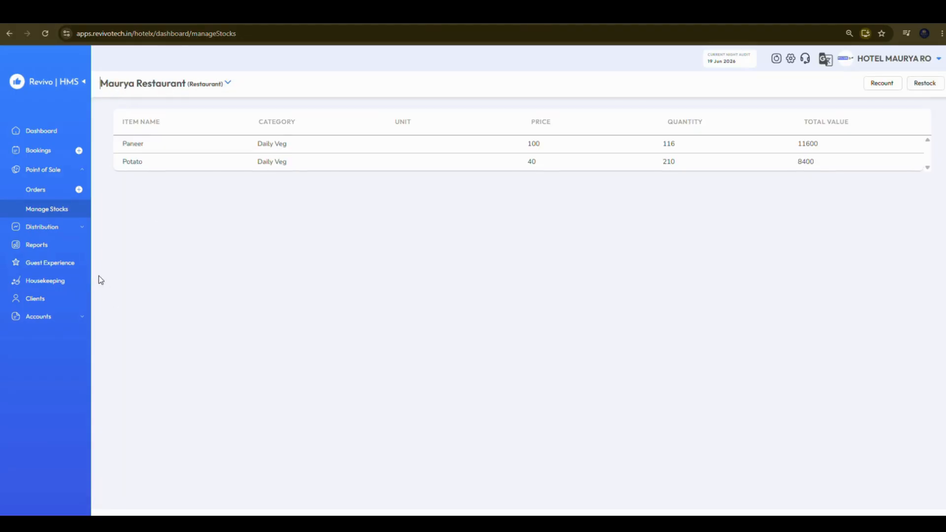
Step: Inspect the bill details of the first billed order and return to the open orders list
{"action": "left_click", "coordinate": [44, 195]}
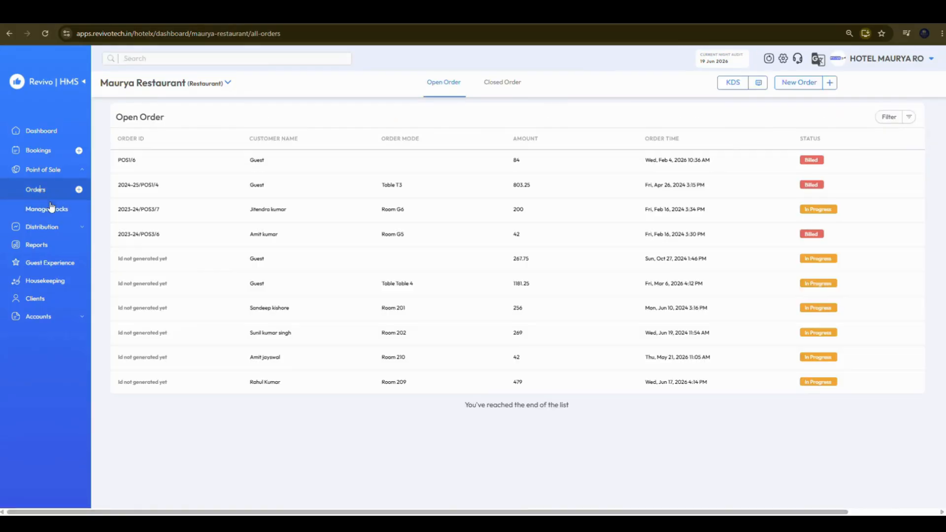
{"action": "left_click", "coordinate": [809, 164]}
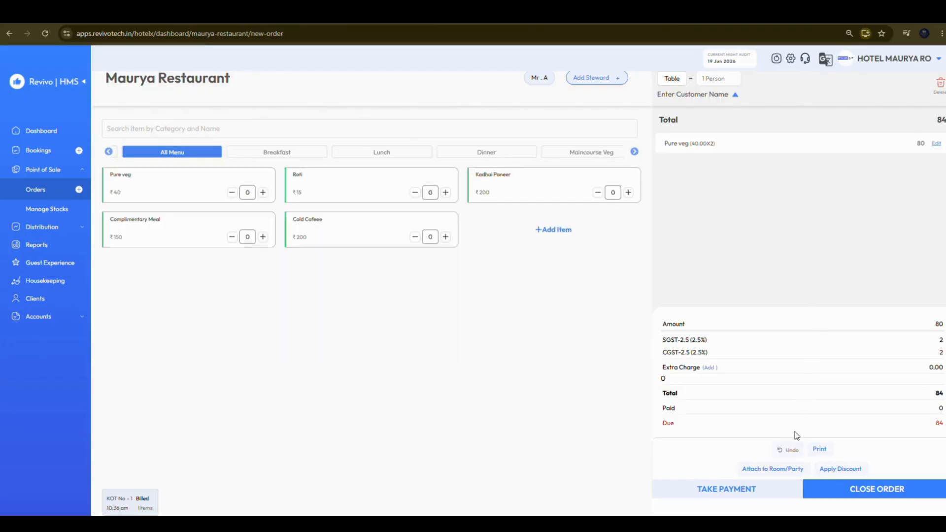
{"action": "left_click", "coordinate": [9, 33]}
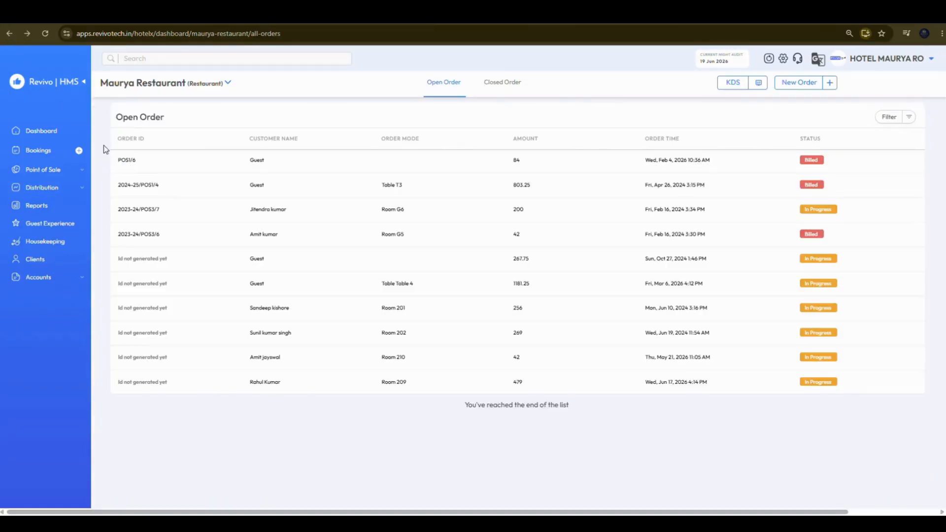
Step: Open the restaurant's kitchen display and examine the item quantities by category and the room tickets
{"action": "left_click", "coordinate": [734, 83]}
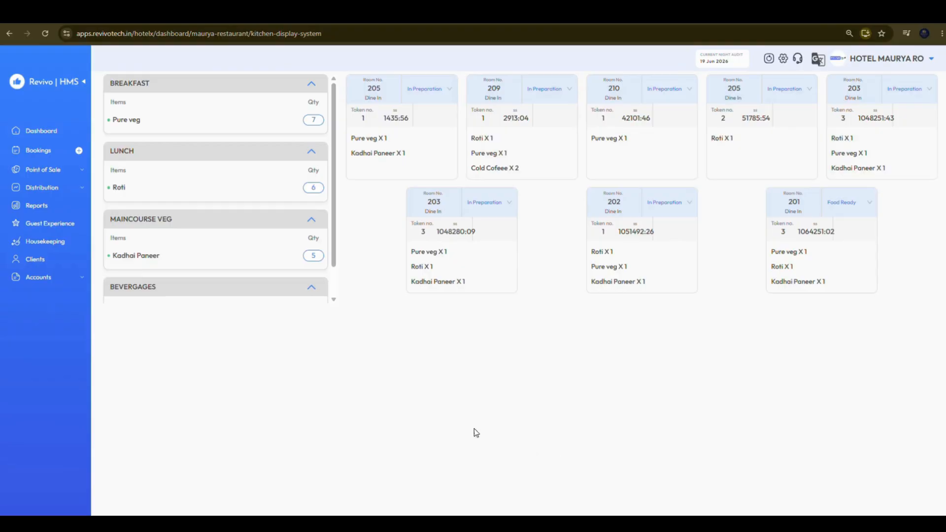
{"action": "scroll", "coordinate": [248, 268], "scroll_direction": "down", "scroll_amount": 1}
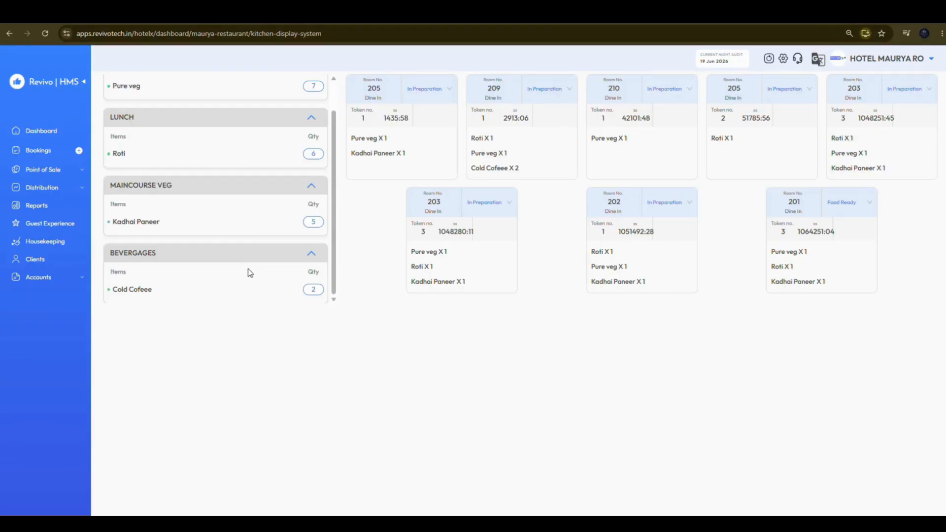
{"action": "scroll", "coordinate": [250, 274], "scroll_direction": "up", "scroll_amount": 1}
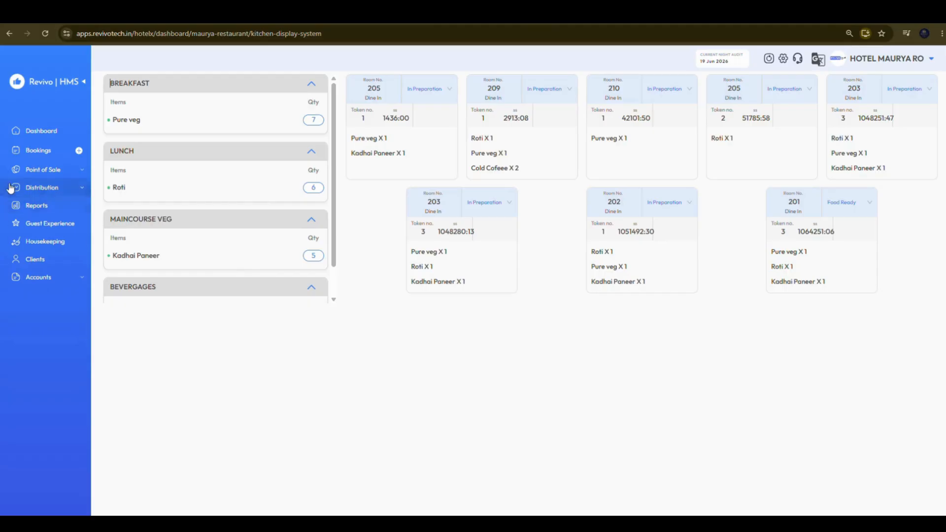
Step: Open the upcoming bookings list and reveal the Point of Sale sections
{"action": "left_click", "coordinate": [46, 154]}
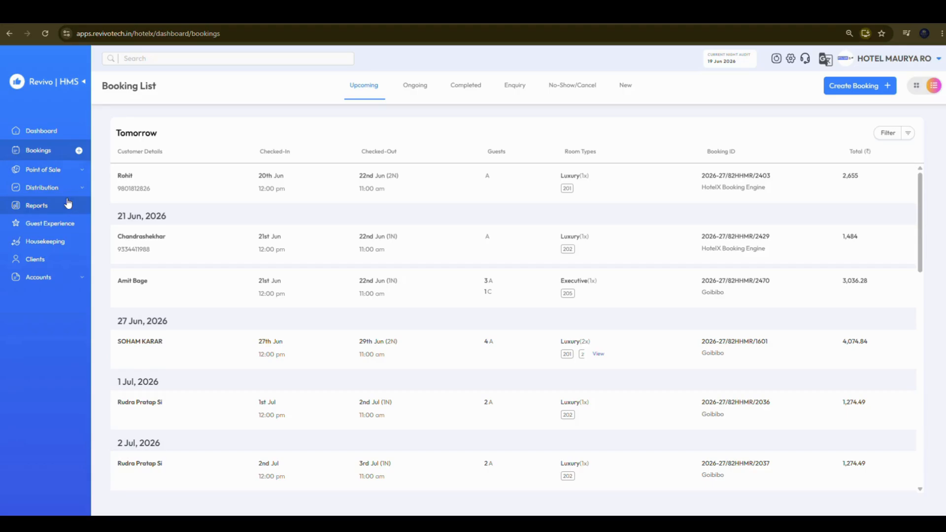
{"action": "left_click", "coordinate": [55, 172]}
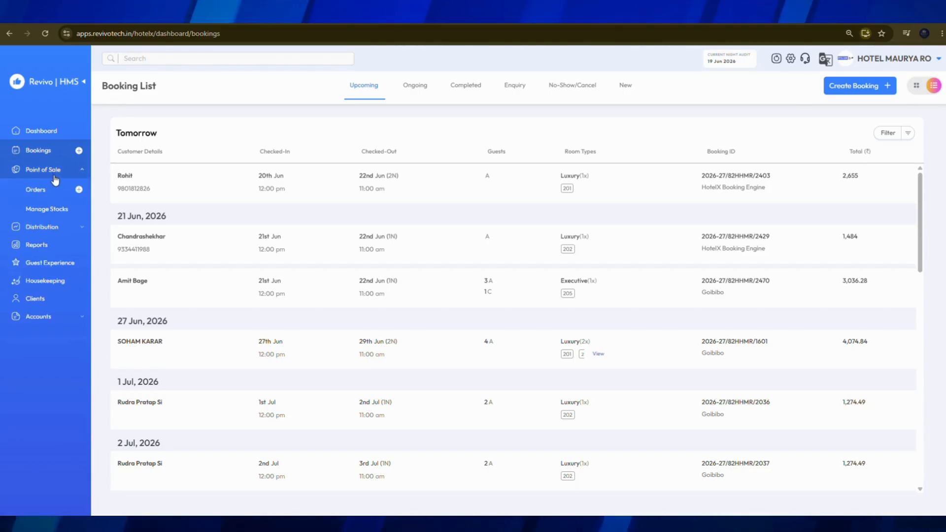